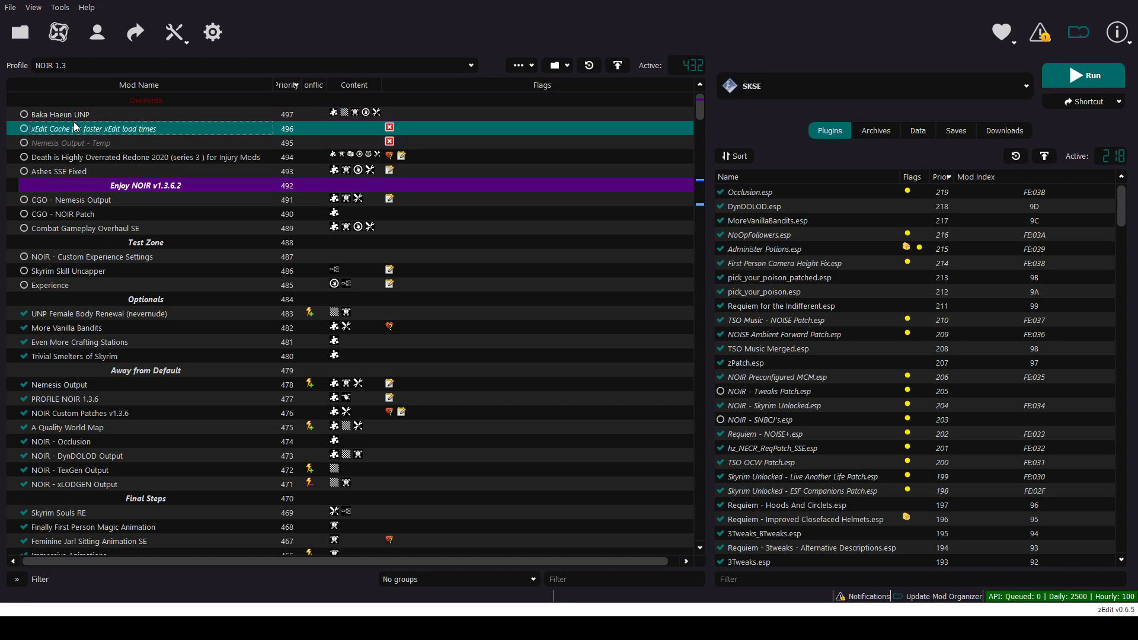
# - Examine the optional mods at the end of the load order, including Combat Gameplay Overhaul SE, Skyrim Skill Uncapper and NOIR - Custom Experience Settings
pyautogui.click(99, 117)
pyautogui.click(90, 201)
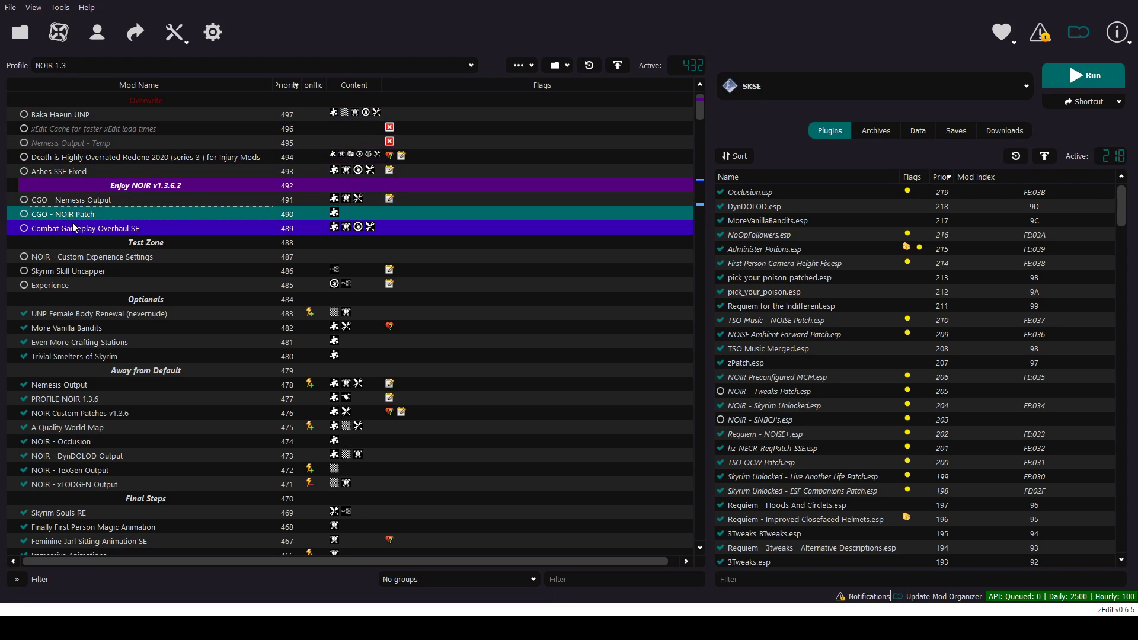
pyautogui.click(78, 214)
pyautogui.click(71, 228)
pyautogui.click(79, 257)
pyautogui.click(70, 271)
pyautogui.click(79, 261)
pyautogui.scroll(-2, 89, 276)
pyautogui.scroll(-1, 116, 261)
pyautogui.scroll(1, 116, 266)
pyautogui.click(89, 231)
pyautogui.scroll(-3, 119, 265)
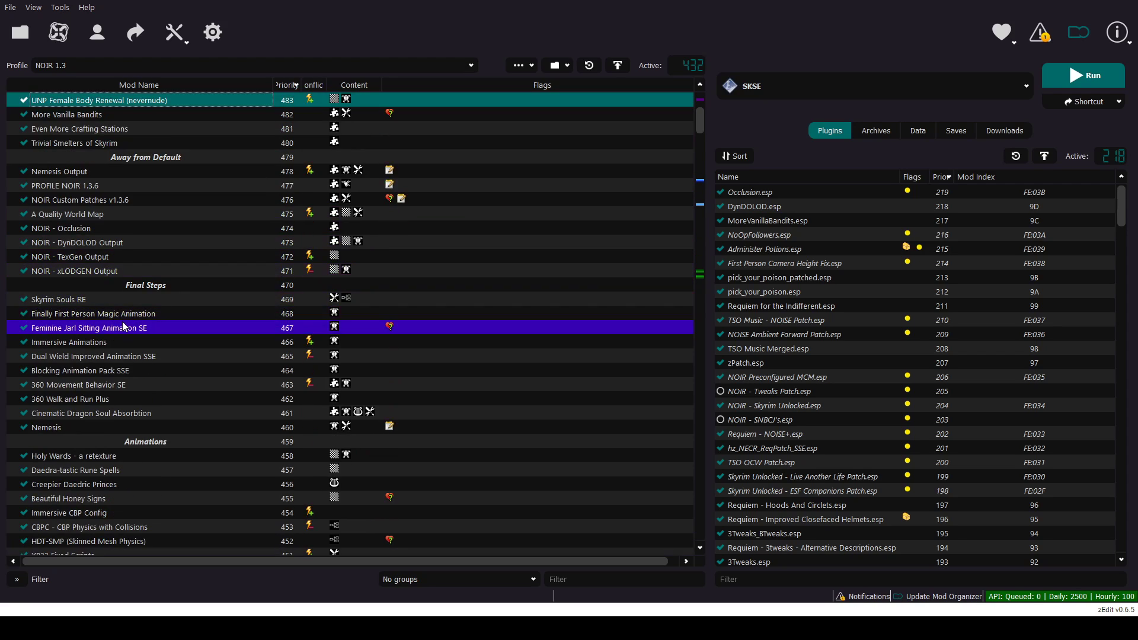
# - Look through the installed mods from the Final Steps and Animations sections to the Requiem section
pyautogui.scroll(-8, 121, 320)
pyautogui.click(66, 386)
pyautogui.scroll(-5, 116, 384)
pyautogui.scroll(-2, 87, 231)
pyautogui.click(84, 456)
pyautogui.scroll(-2, 84, 439)
pyautogui.scroll(-1, 89, 396)
pyautogui.scroll(-1, 89, 396)
pyautogui.click(122, 425)
pyautogui.scroll(-1, 122, 425)
pyautogui.scroll(-1, 95, 385)
pyautogui.scroll(-1, 102, 389)
pyautogui.scroll(-5, 94, 389)
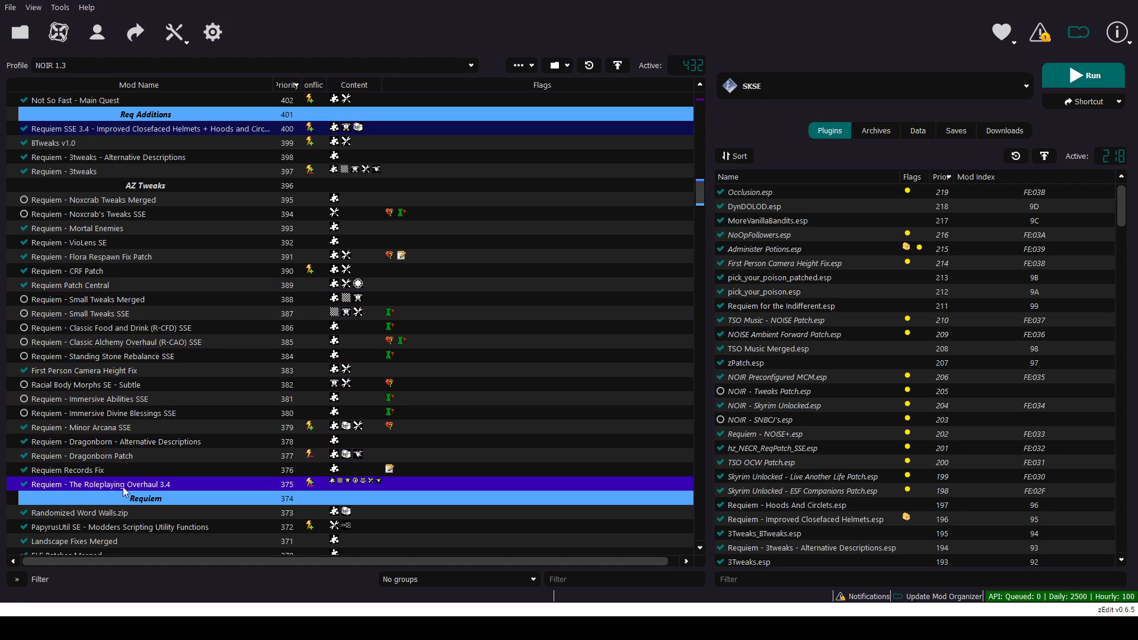
# - Examine the Requiem block, from Requiem - The Roleplaying Overhaul 3.4 up to the AZ Tweaks and Req Additions sections
pyautogui.click(148, 499)
pyautogui.click(104, 484)
pyautogui.keyDown('shift'); pyautogui.click(119, 201); pyautogui.keyUp('shift')
pyautogui.scroll(1, 118, 258)
pyautogui.click(119, 233)
pyautogui.click(96, 213)
pyautogui.keyDown('shift'); pyautogui.click(106, 175); pyautogui.keyUp('shift')
pyautogui.click(119, 214)
pyautogui.click(110, 455)
pyautogui.click(88, 529)
pyautogui.click(104, 456)
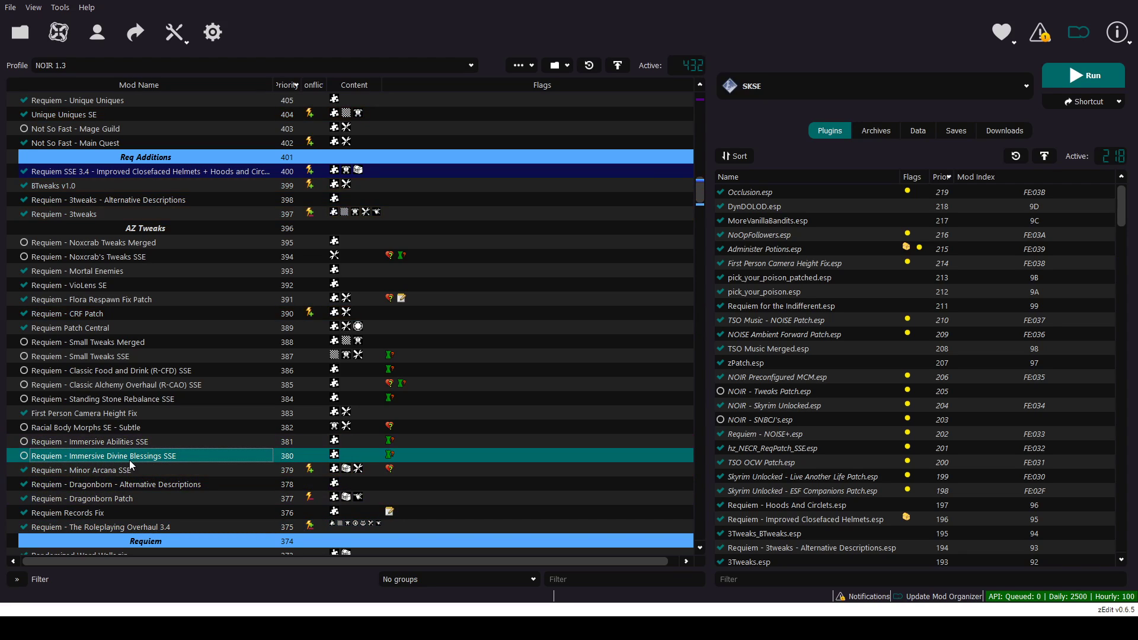
# - Go through the individual Requiem tweak mods, from the Immersive Abilities and Racial Body Morphs mods to Noxcrab's Tweaks, Minor Arcana and Dragonborn Patch
pyautogui.click(83, 441)
pyautogui.click(66, 428)
pyautogui.click(96, 397)
pyautogui.click(84, 385)
pyautogui.click(90, 368)
pyautogui.click(99, 341)
pyautogui.click(96, 347)
pyautogui.click(109, 258)
pyautogui.click(118, 242)
pyautogui.click(119, 256)
pyautogui.click(90, 372)
pyautogui.click(90, 455)
pyautogui.click(86, 471)
pyautogui.click(108, 498)
# - Review Requiem - Noxcrab Tweaks Merged and the Req Additions mods: 3tweaks, its Alternative Descriptions, BTweaks and Improved Closefaced Helmets
pyautogui.click(112, 243)
pyautogui.click(90, 214)
pyautogui.click(87, 210)
pyautogui.click(113, 200)
pyautogui.click(122, 185)
pyautogui.click(123, 170)
# - Inspect the NOIR - Tweaks Patch.esp and NOIR - SNBCJ's.esp entries in the plugin load order
pyautogui.click(766, 392)
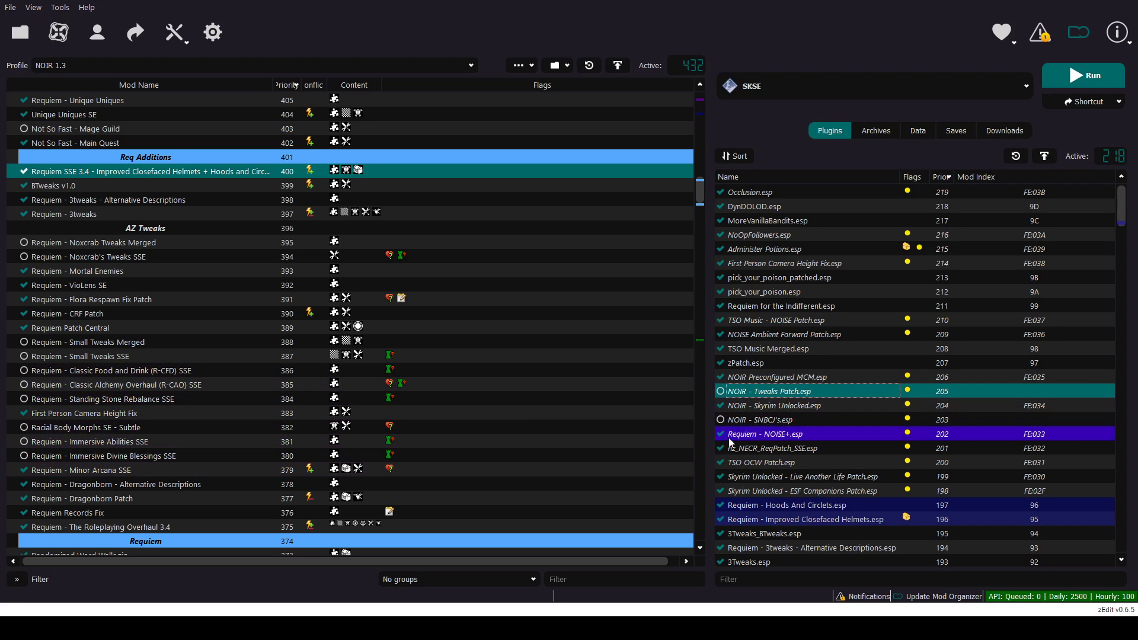
pyautogui.click(768, 421)
pyautogui.click(771, 394)
pyautogui.click(767, 422)
pyautogui.scroll(-2, 767, 425)
pyautogui.click(780, 305)
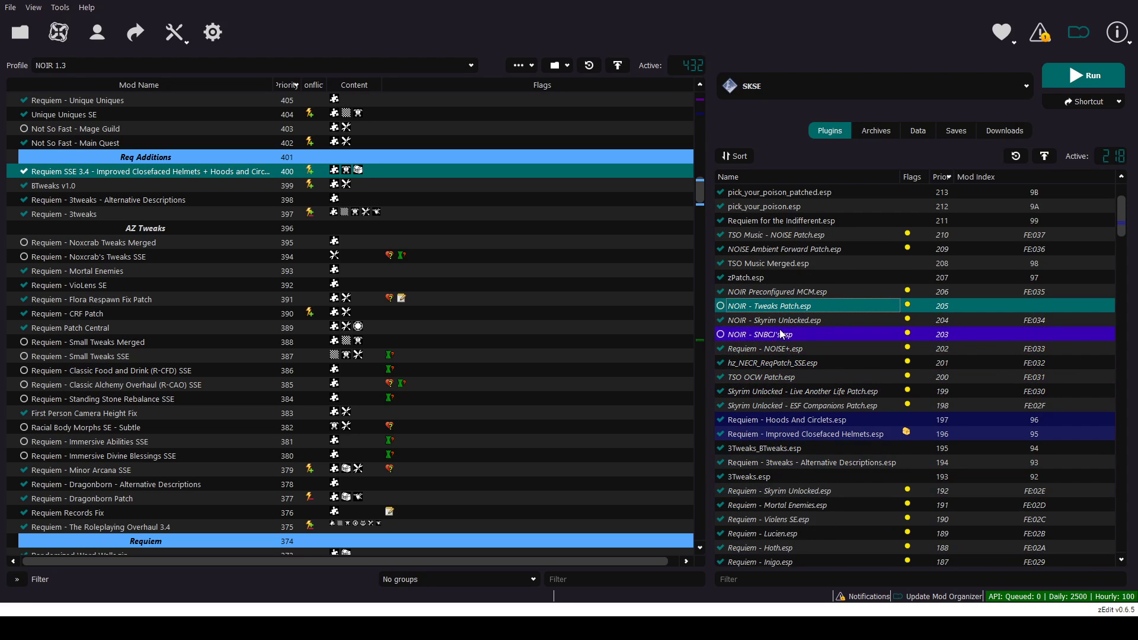
pyautogui.scroll(-4, 768, 317)
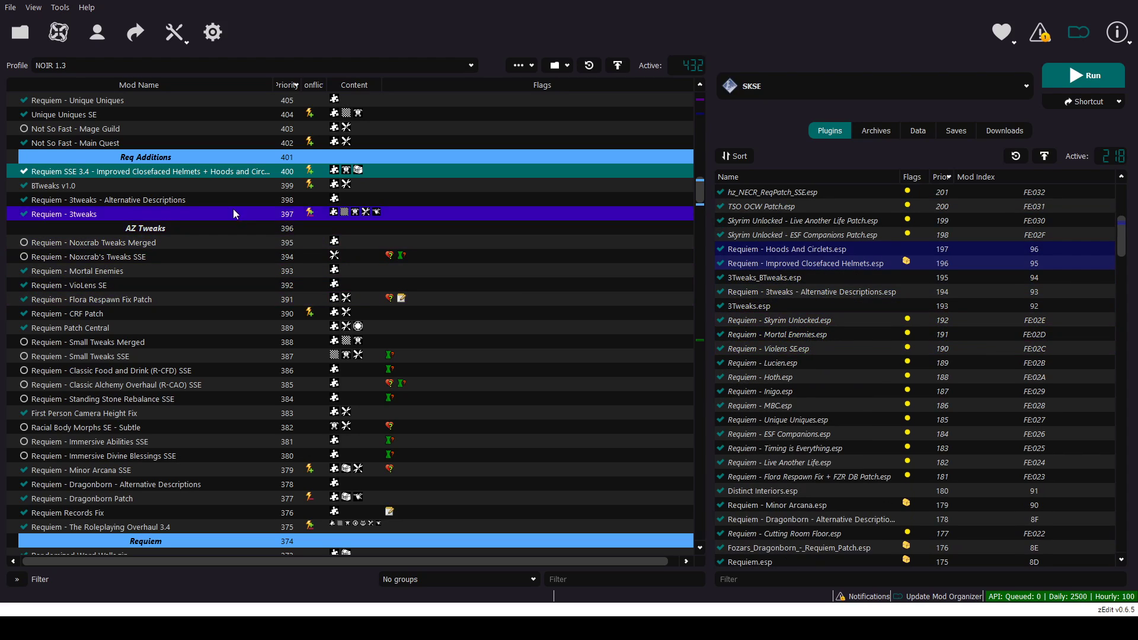
# - Compare the Req Additions mods with their plugins, from 3Tweaks.esp through 3Tweaks_BTweaks.esp to Requiem - Hoods And Circlets.esp
pyautogui.click(227, 208)
pyautogui.keyDown('shift'); pyautogui.click(254, 171); pyautogui.keyUp('shift')
pyautogui.click(794, 320)
pyautogui.click(786, 306)
pyautogui.click(788, 292)
pyautogui.click(790, 277)
pyautogui.click(791, 264)
pyautogui.click(792, 251)
pyautogui.click(98, 211)
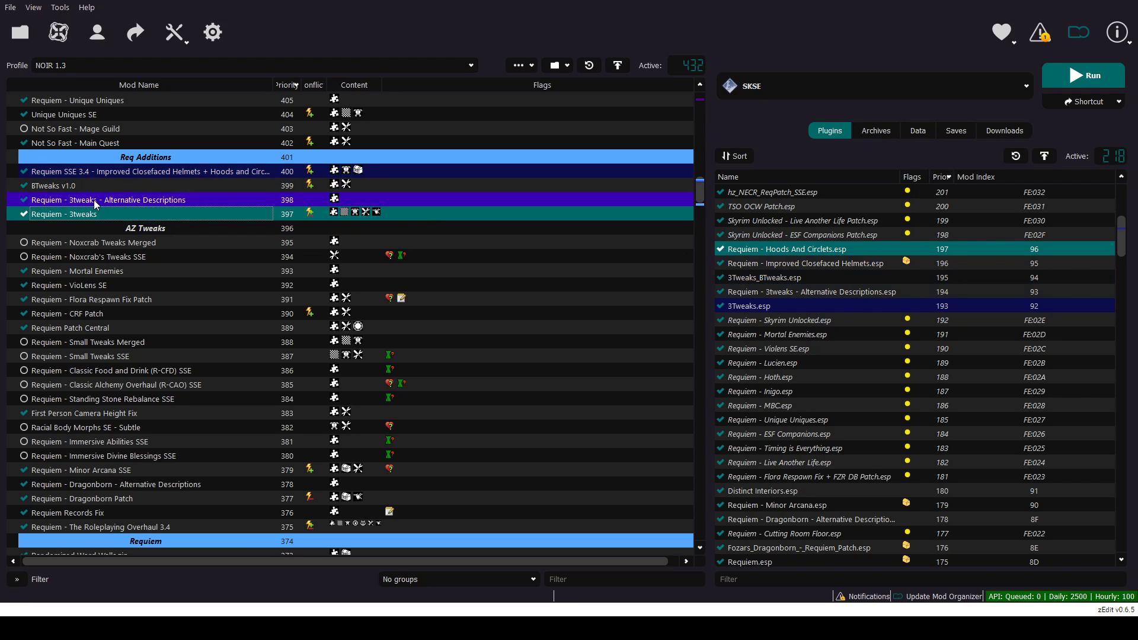
pyautogui.click(112, 175)
pyautogui.click(787, 250)
# - Look through the rest of the plugin load order and select the AZ Tweaks separator among the mods
pyautogui.scroll(-2, 789, 340)
pyautogui.click(764, 406)
pyautogui.scroll(-2, 773, 379)
pyautogui.scroll(-8, 788, 377)
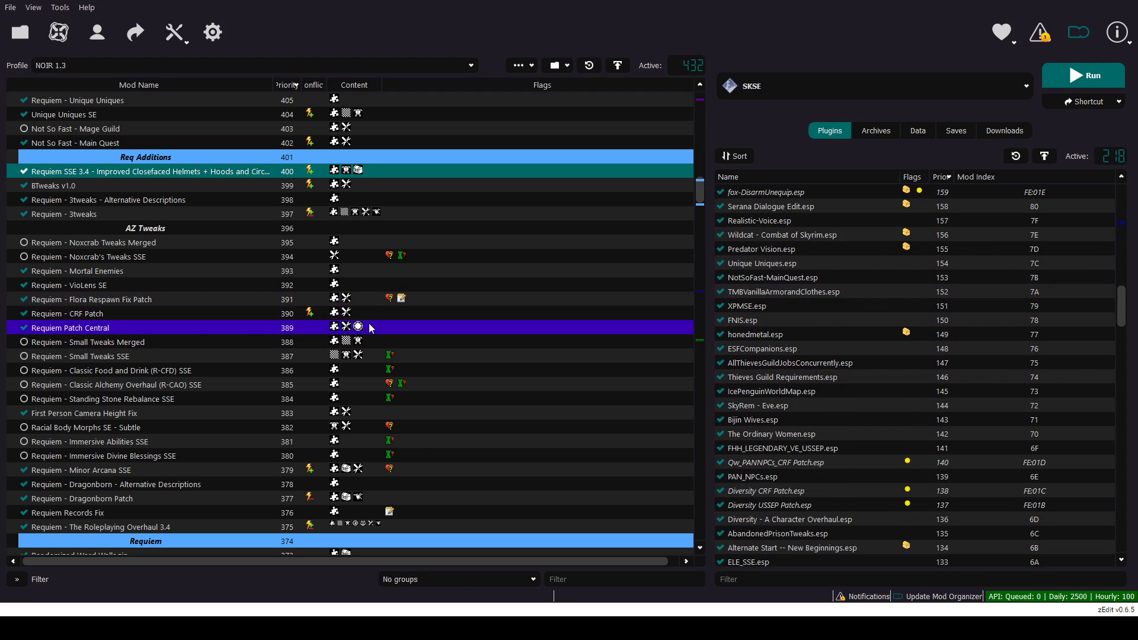
pyautogui.scroll(-4, 818, 343)
pyautogui.scroll(3, 1126, 320)
pyautogui.click(411, 230)
pyautogui.scroll(18, 948, 320)
pyautogui.scroll(3, 877, 321)
pyautogui.scroll(-1, 782, 84)
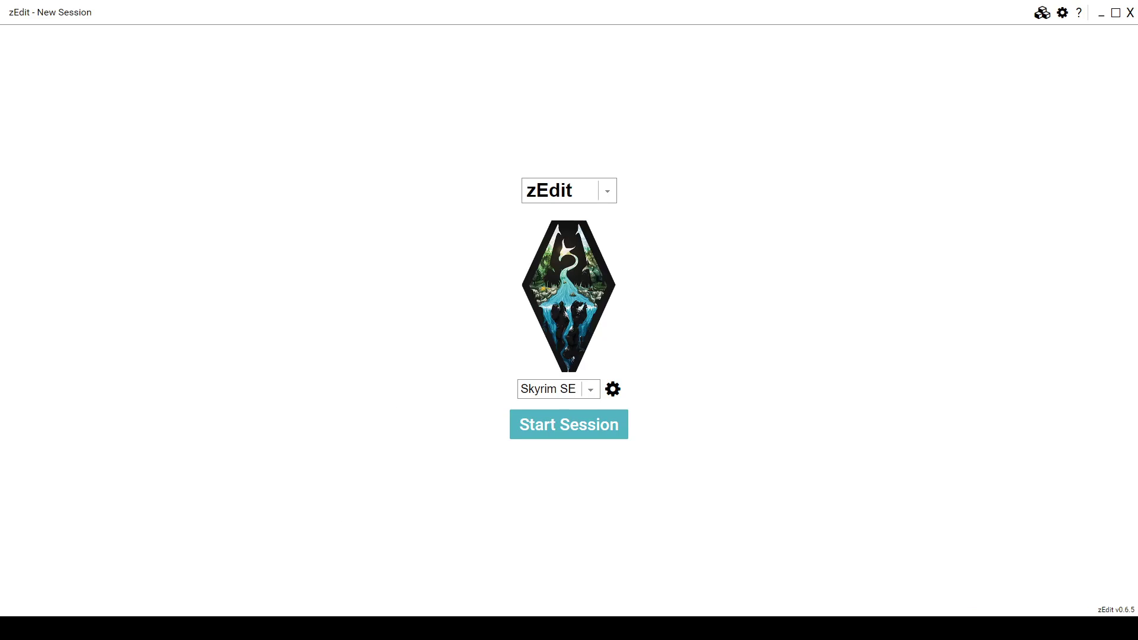
# - Start a zEdit session for Skyrim SE
pyautogui.click(589, 388)
pyautogui.click(574, 440)
pyautogui.click(569, 432)
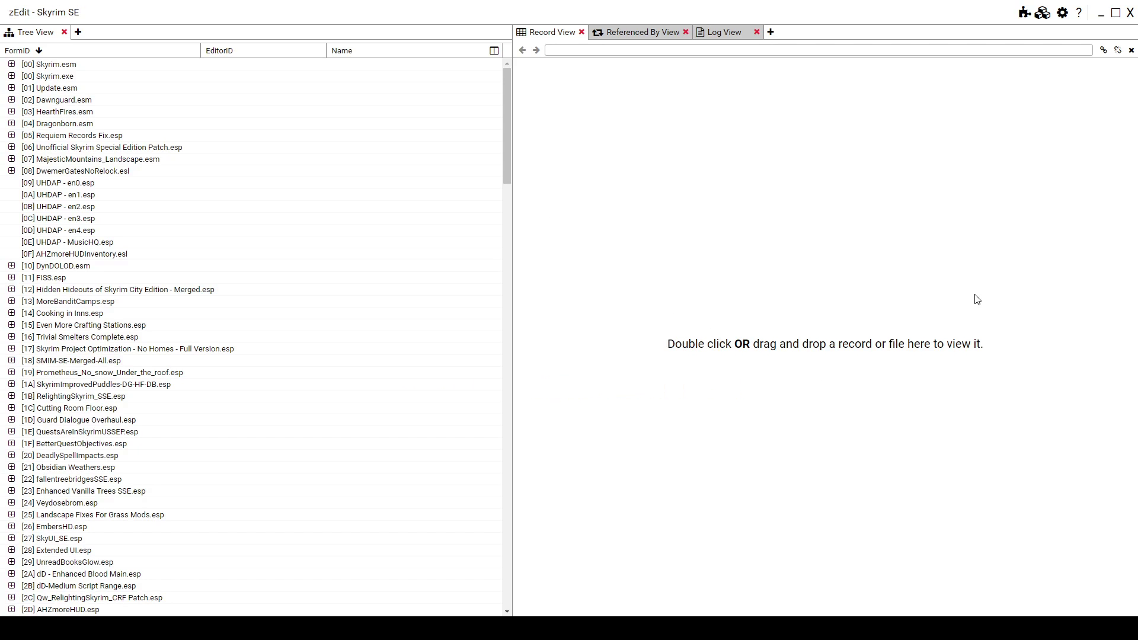
# - Open the patch builder in zEdit, check the patchers and build option for zPatch.esp, and close it
pyautogui.click(1025, 14)
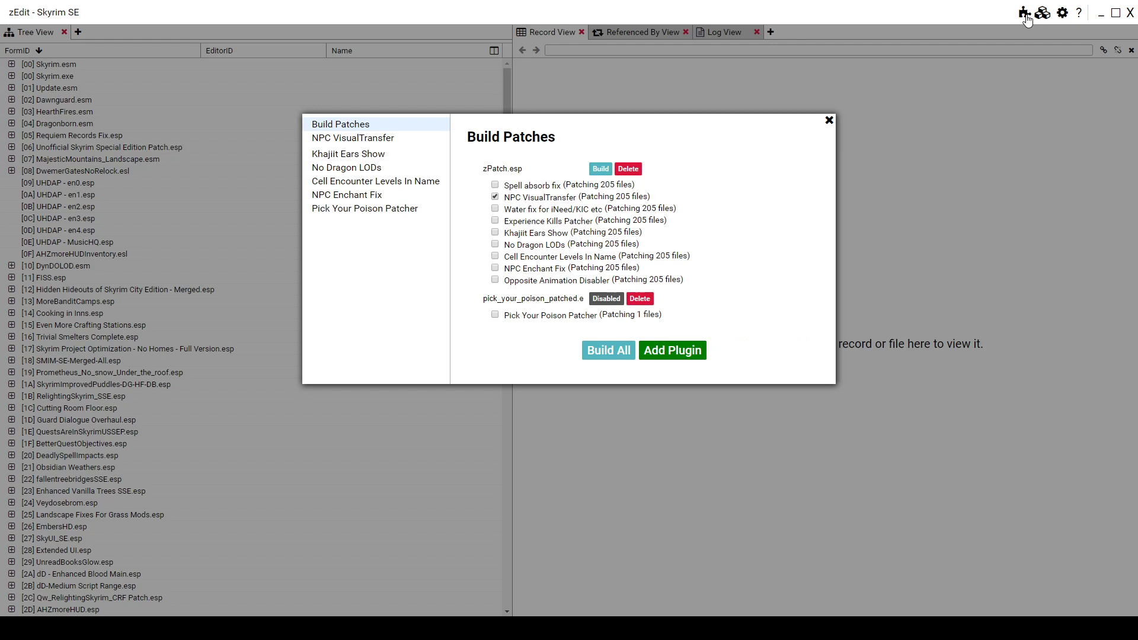
pyautogui.click(606, 168)
pyautogui.click(829, 120)
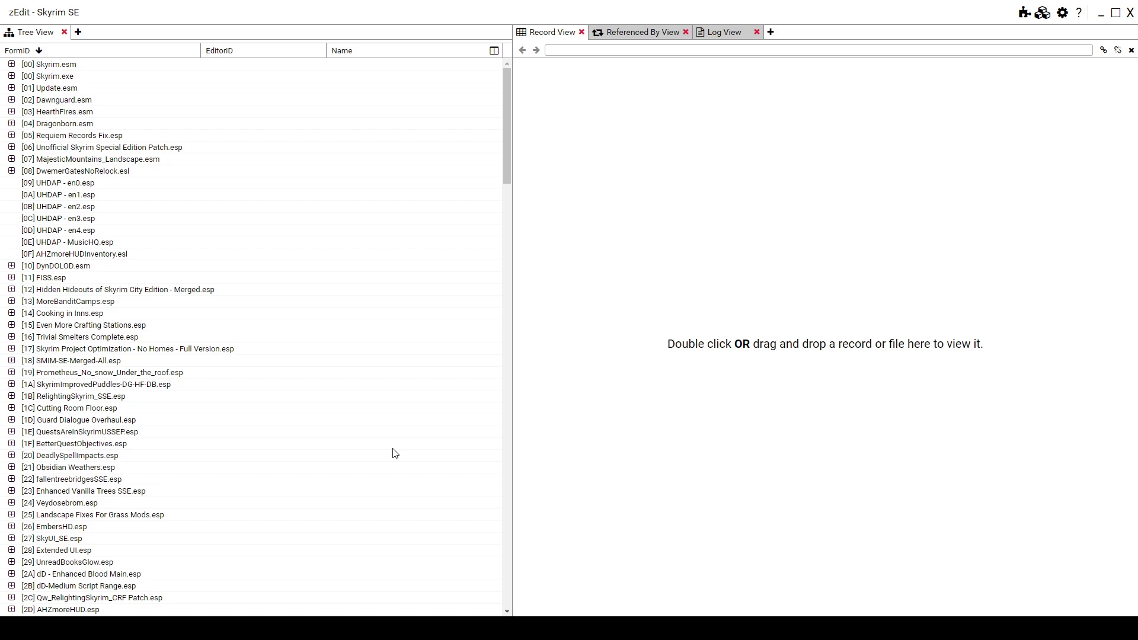
# - Switch to Mod Organizer, select Reqtificator as the program to run, and set it back to SKSE
pyautogui.hotkey('alt', 'Tab')
pyautogui.click(780, 255)
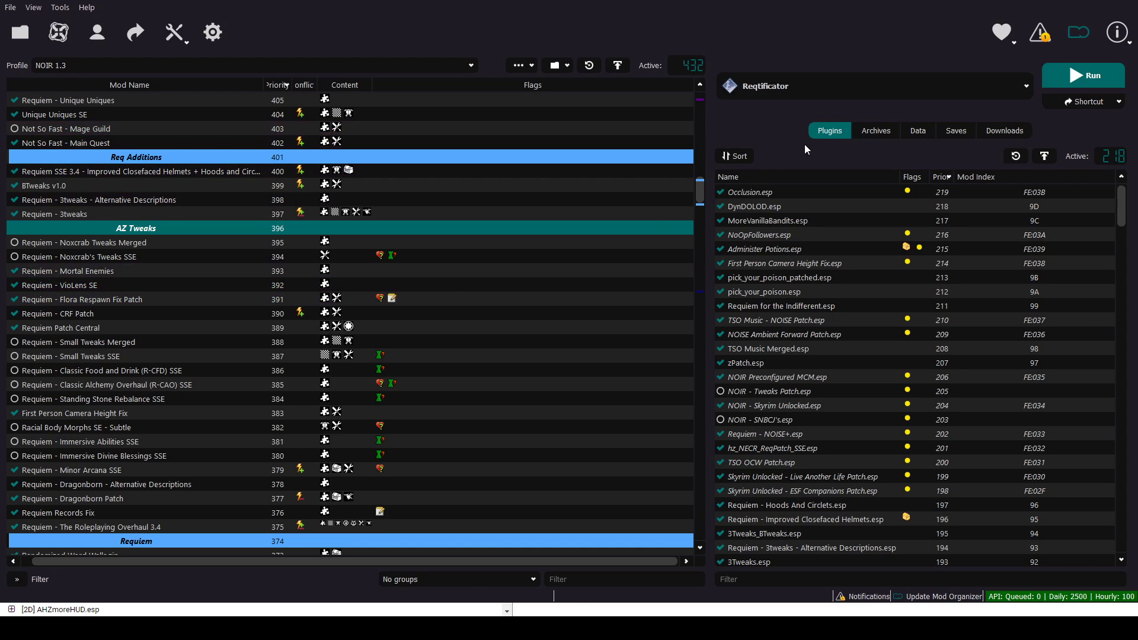
pyautogui.scroll(5, 765, 89)
# - Look back through the mods from the Req Additions section up to the Test Zone and Enjoy NOIR v1.3.6.2 sections
pyautogui.click(666, 201)
pyautogui.click(659, 184)
pyautogui.click(581, 262)
pyautogui.scroll(1, 258, 242)
pyautogui.click(259, 242)
pyautogui.scroll(4, 84, 269)
pyautogui.click(110, 327)
pyautogui.scroll(10, 187, 325)
pyautogui.click(250, 317)
pyautogui.scroll(8, 249, 317)
pyautogui.click(250, 315)
pyautogui.scroll(8, 250, 314)
pyautogui.scroll(-1, 250, 314)
pyautogui.click(251, 314)
pyautogui.scroll(1, 355, 285)
pyautogui.click(418, 256)
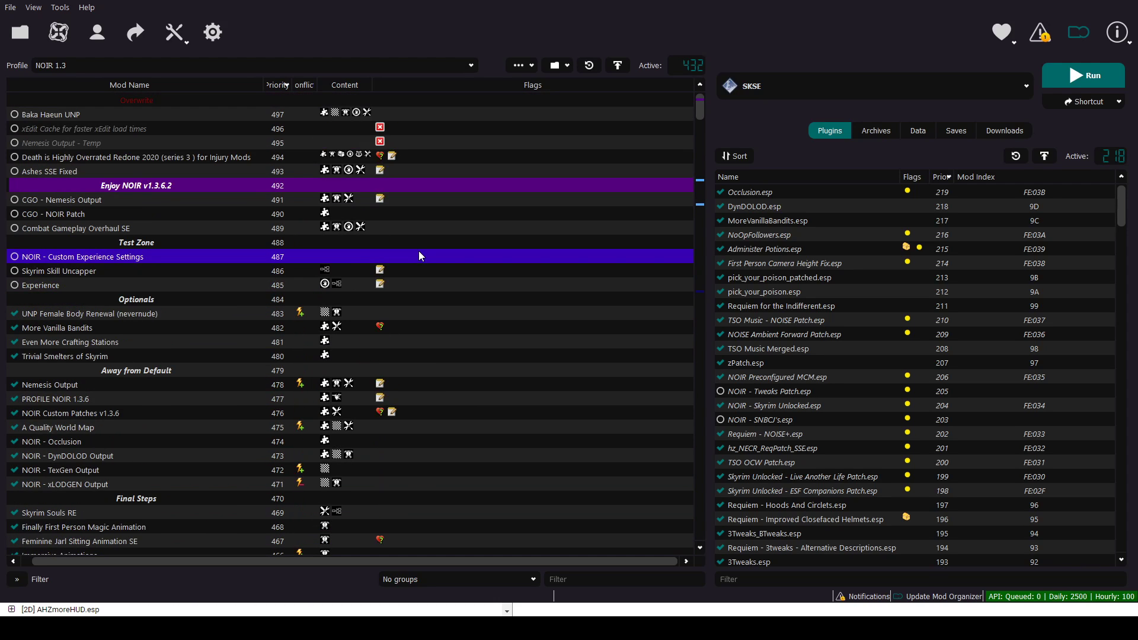